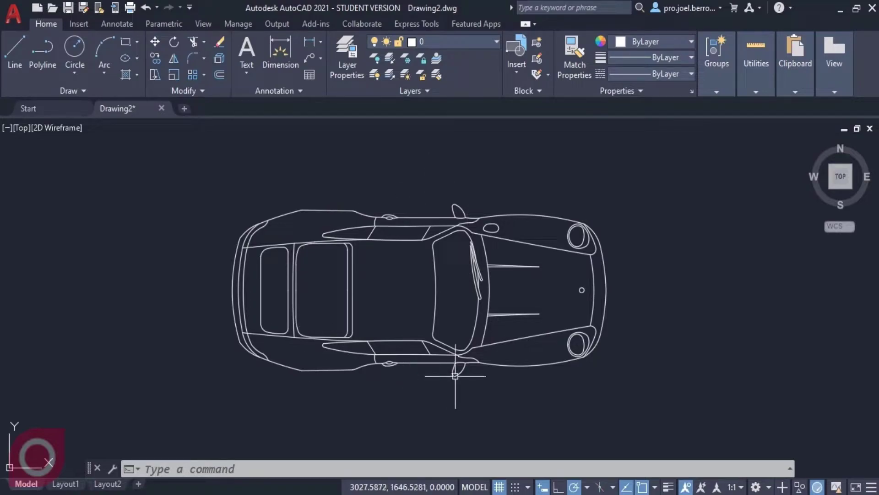
Select all 197 car objects with a crossing window and start the Block (B) command.
click(660, 174)
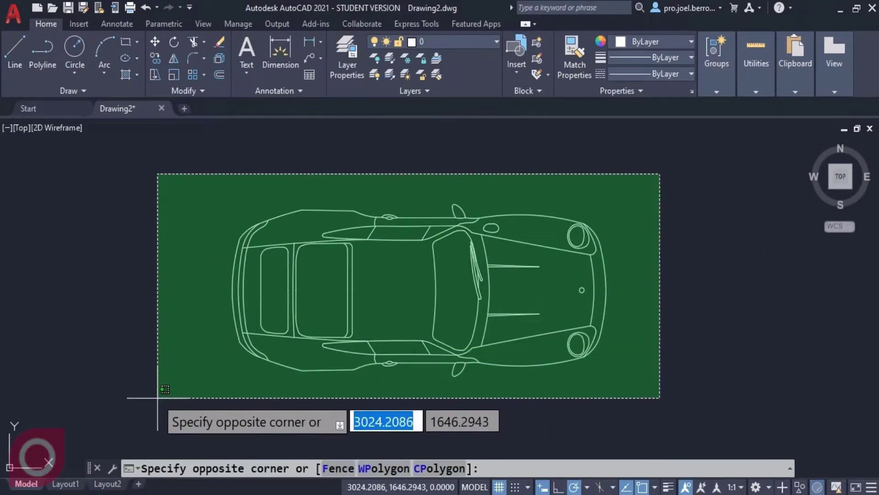
click(159, 394)
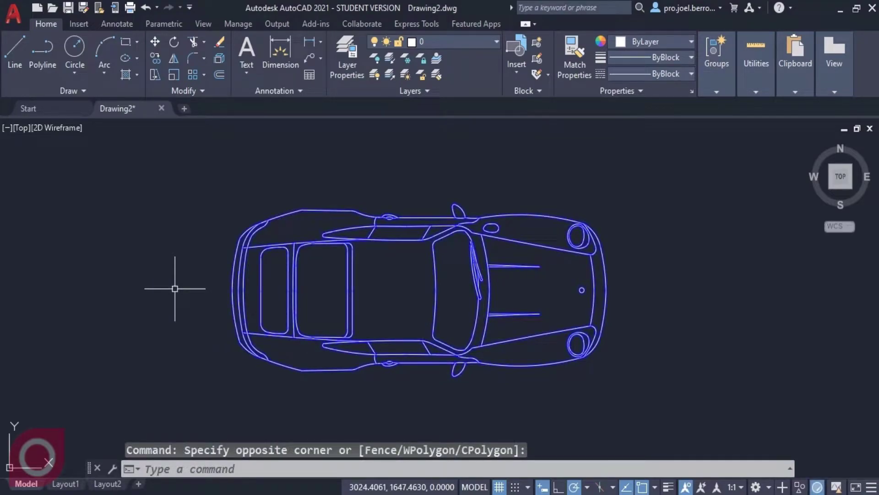
text(B)
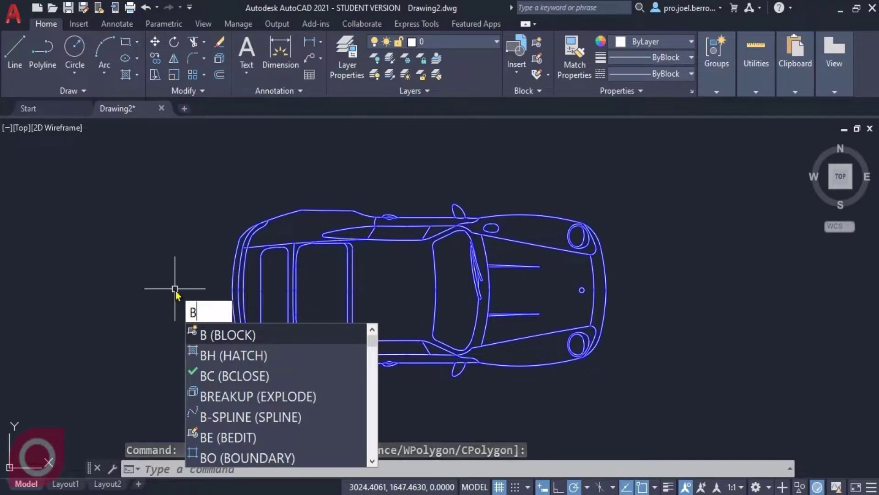
key(Return)
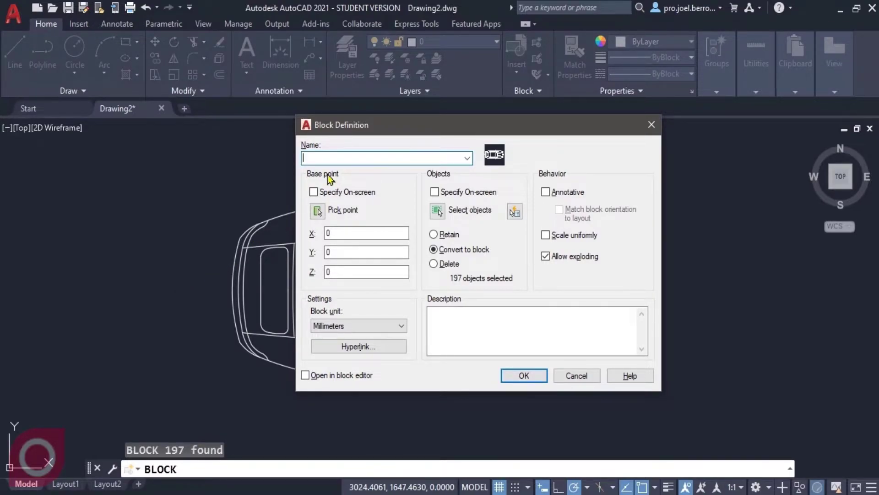
Enter VEHICULO as the block name and begin picking its insertion base point.
text(V)
text(EHICU)
text(LO)
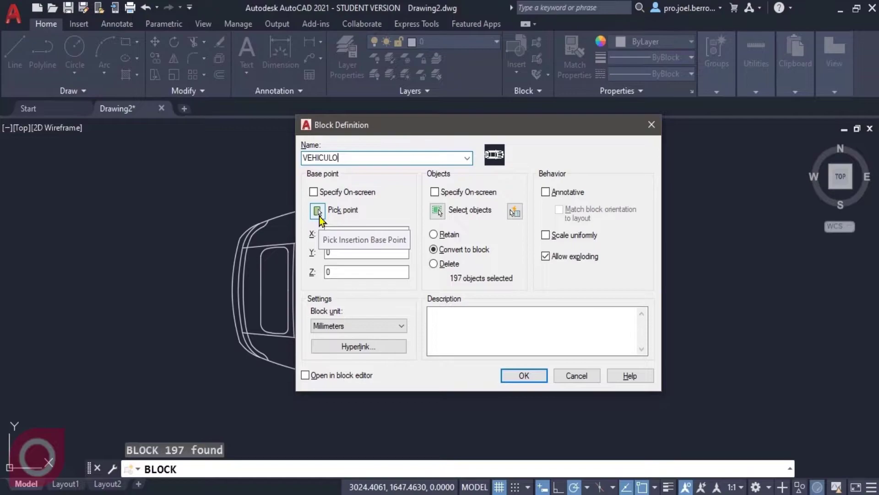
click(318, 211)
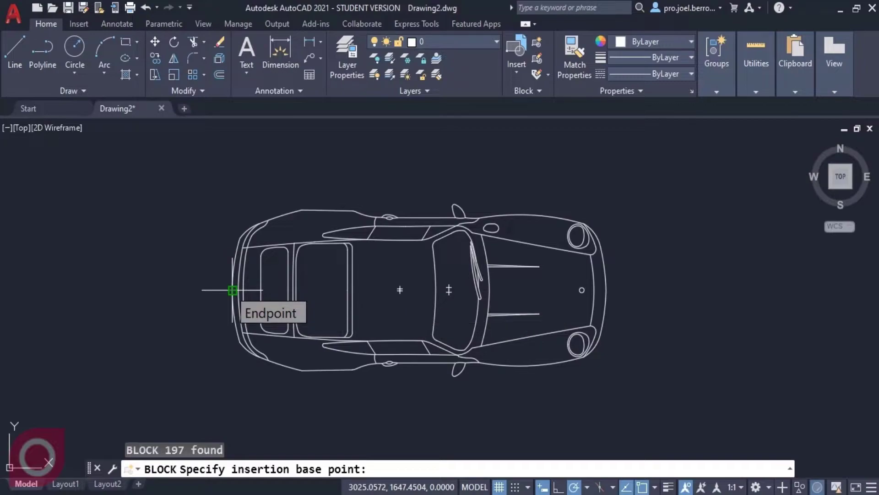
Snap the base point to the car's left-end endpoint (X 3025.06, Y 1647.45).
click(232, 290)
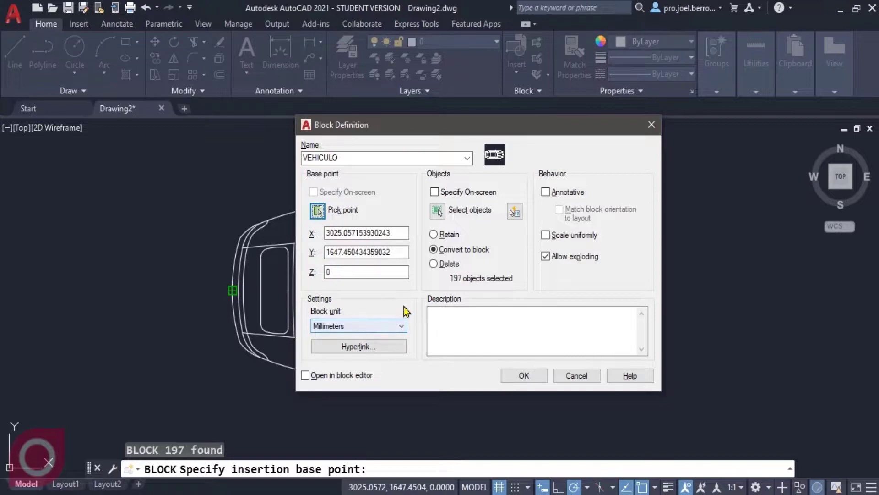
Attach the pasted website address as the VEHICULO block's hyperlink.
click(369, 347)
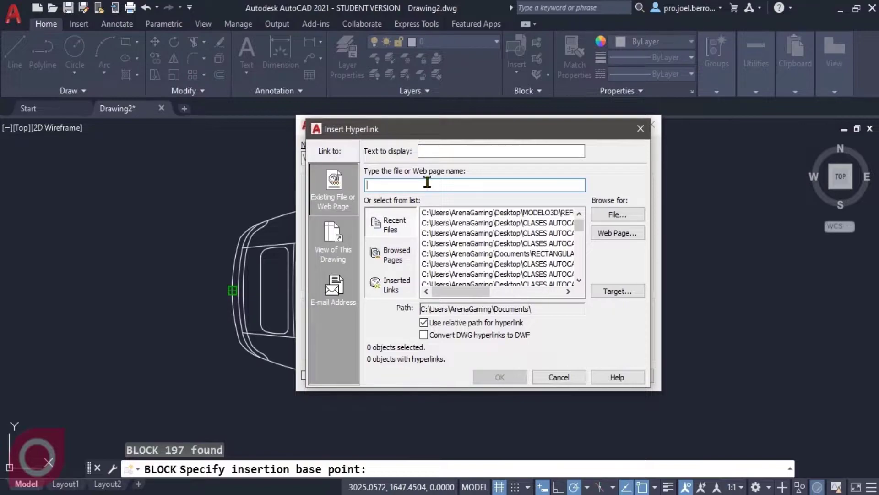
text(https://joelberrocal.com/)
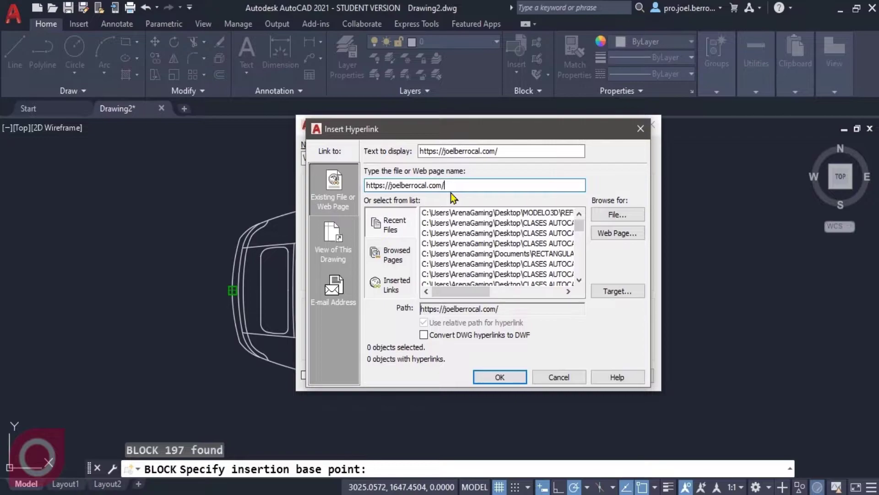
click(502, 378)
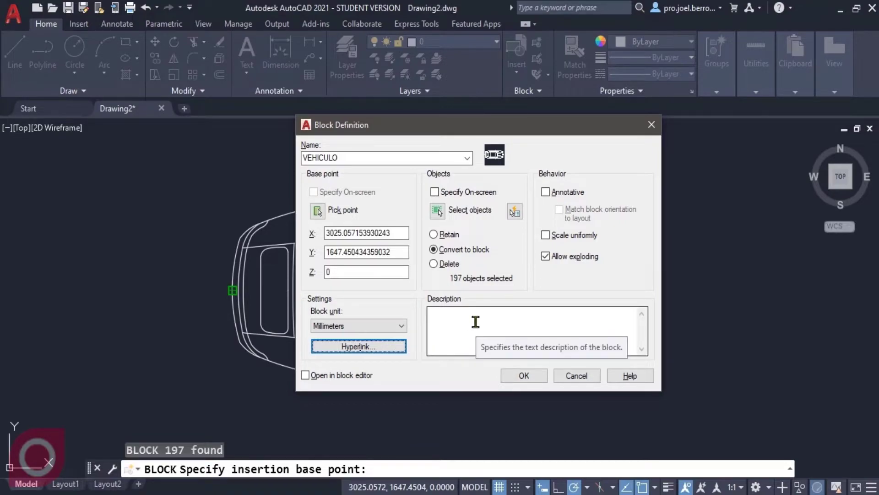
Finish creating the VEHICULO block and select the car block.
click(522, 377)
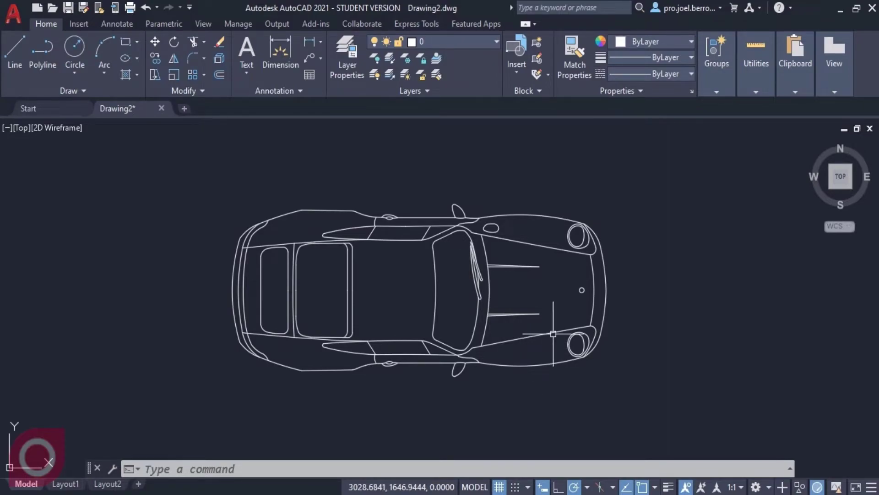
click(589, 198)
click(565, 221)
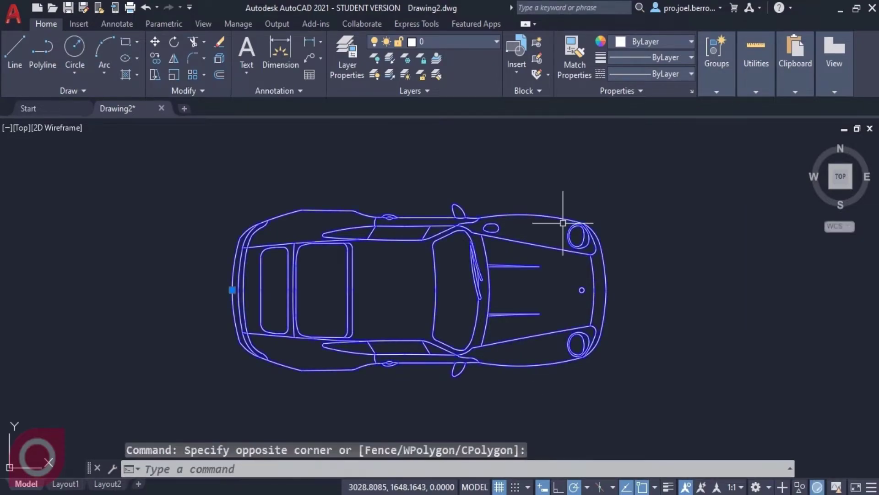
Move the car block by its base grip to near the drawing centre.
click(232, 290)
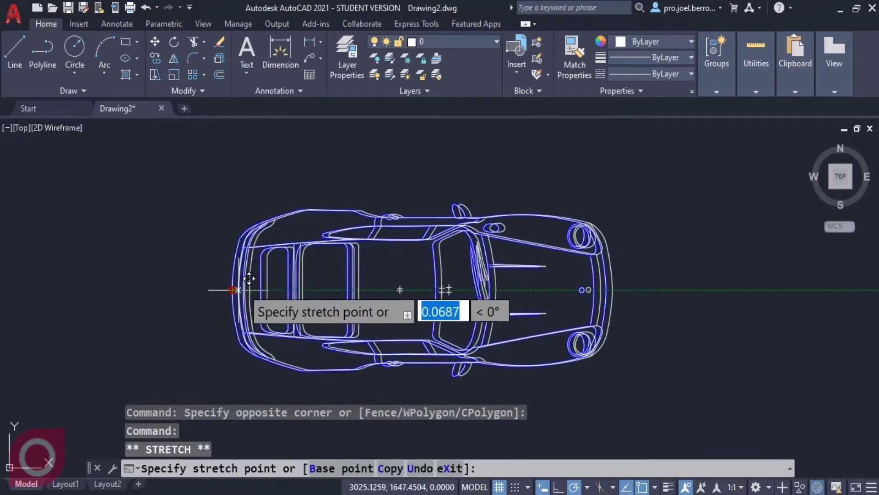
click(429, 190)
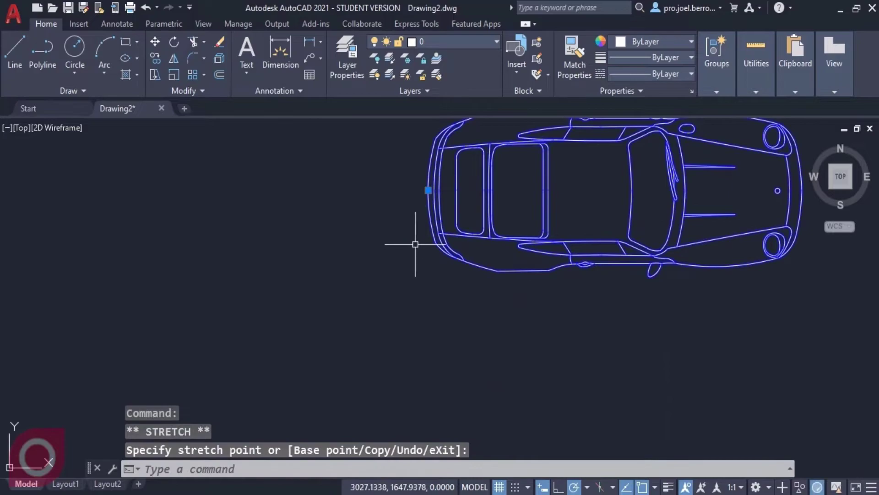
click(428, 190)
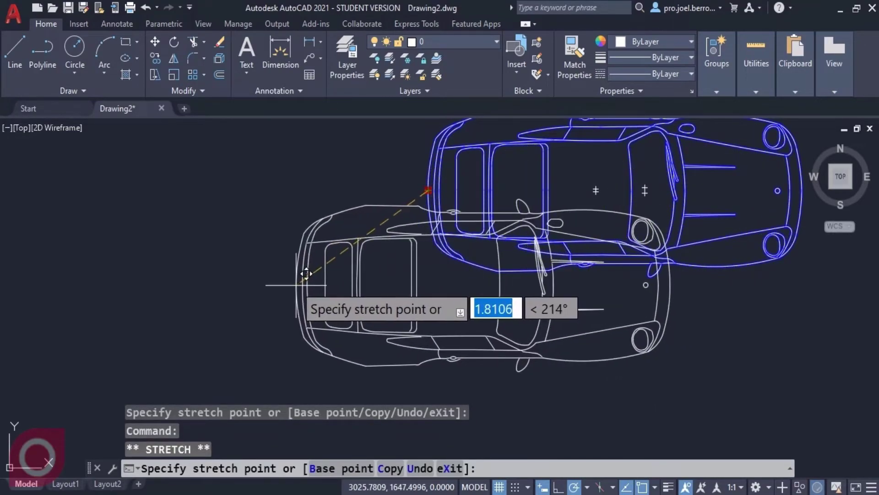
click(297, 286)
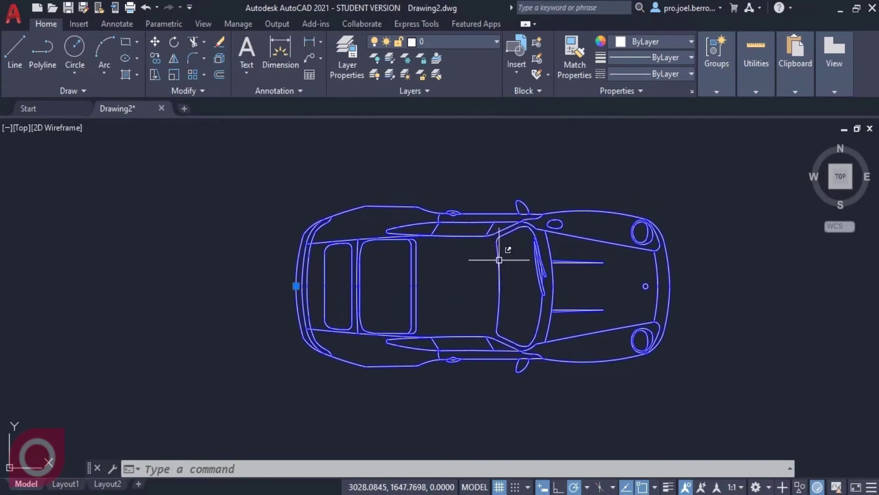
Open the VEHICULO car block in the Block Editor from its right-click menu.
right_click(447, 269)
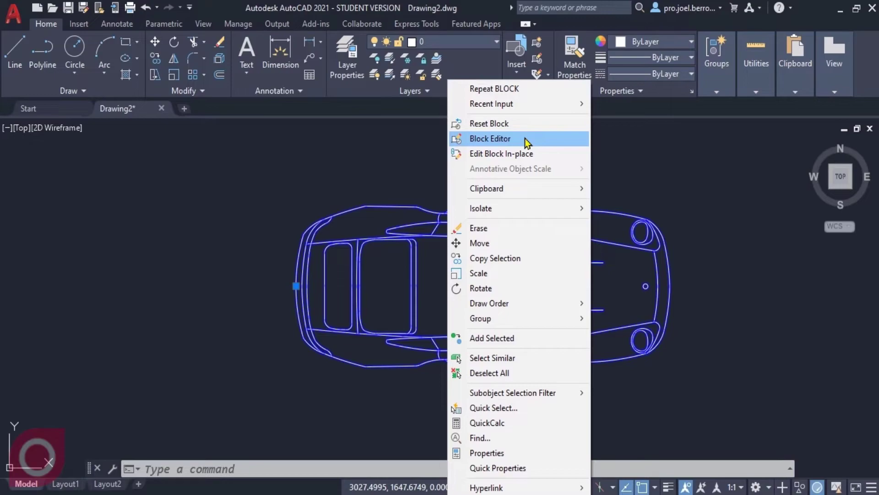
click(526, 140)
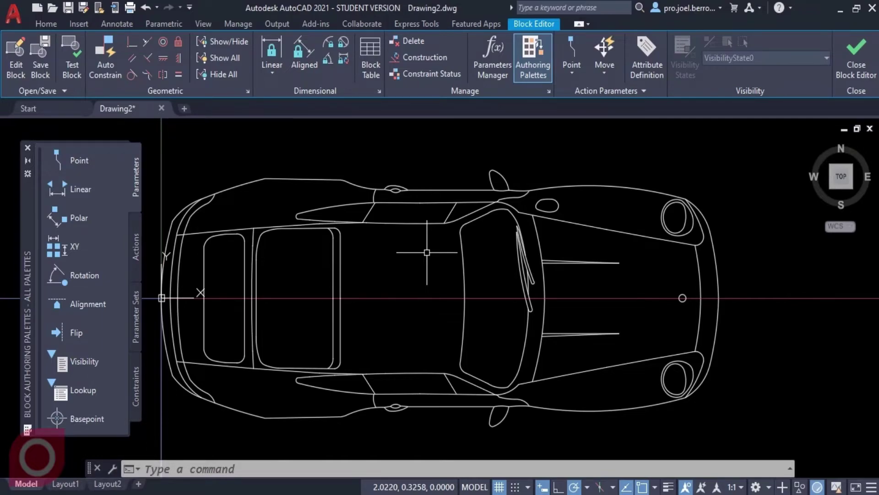
click(474, 246)
click(400, 267)
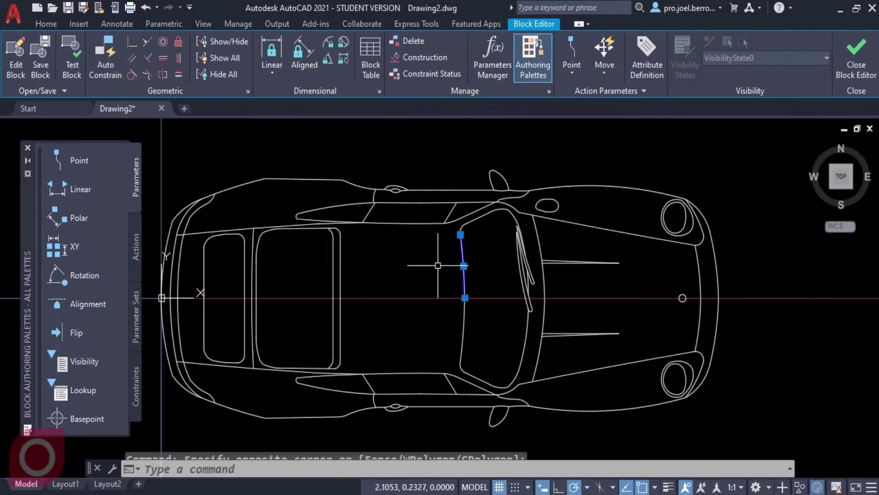
click(447, 220)
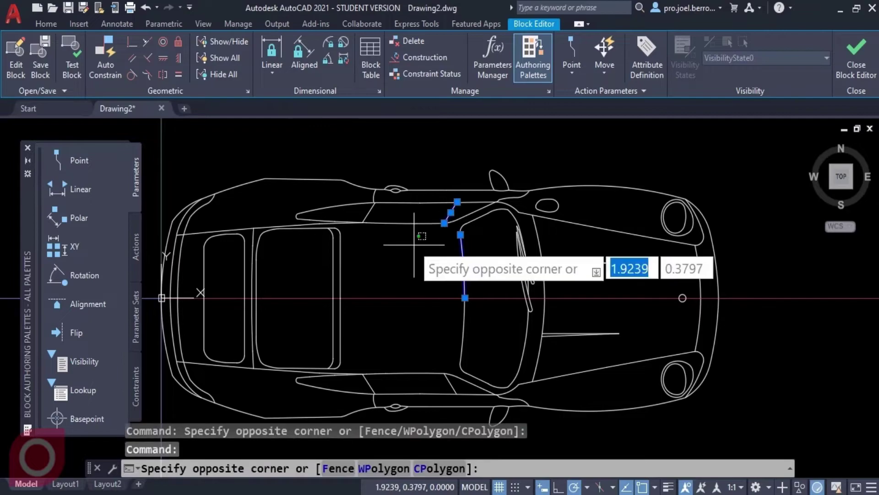
click(326, 265)
key(Escape)
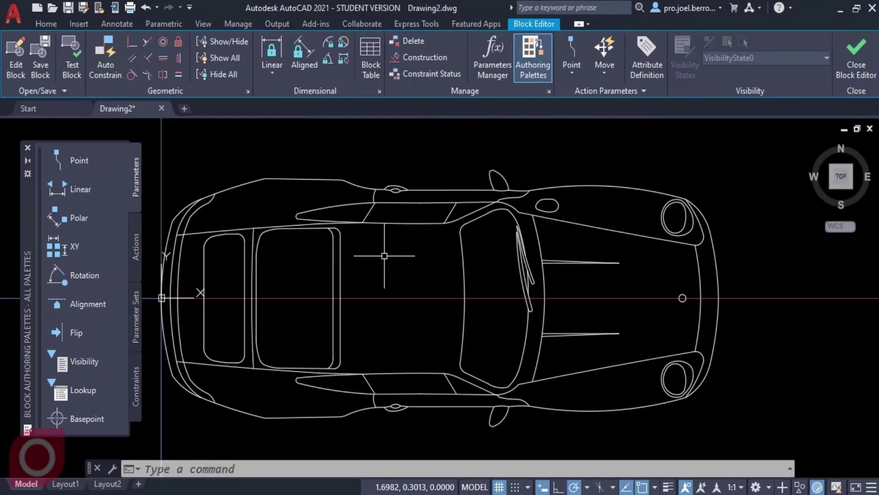
middle_drag(384, 256, 407, 243)
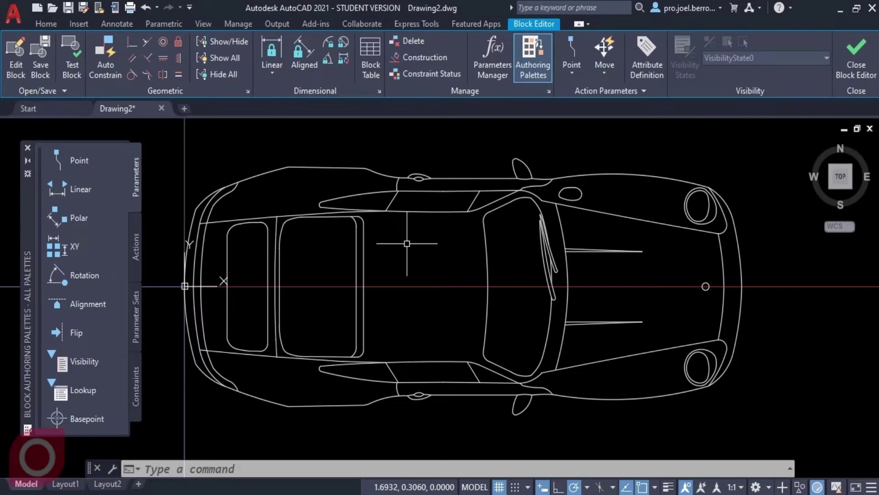
Close the Block Editor with BC, saving the changes to VEHICULO.
text(BC)
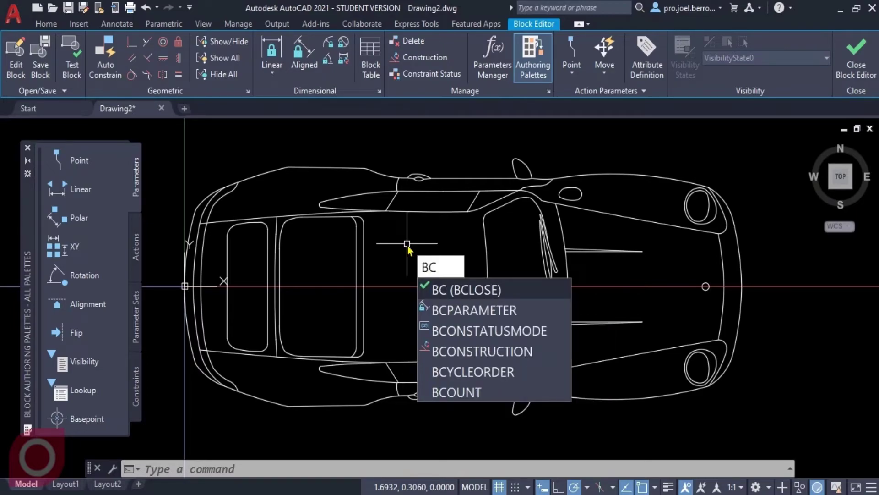
key(Return)
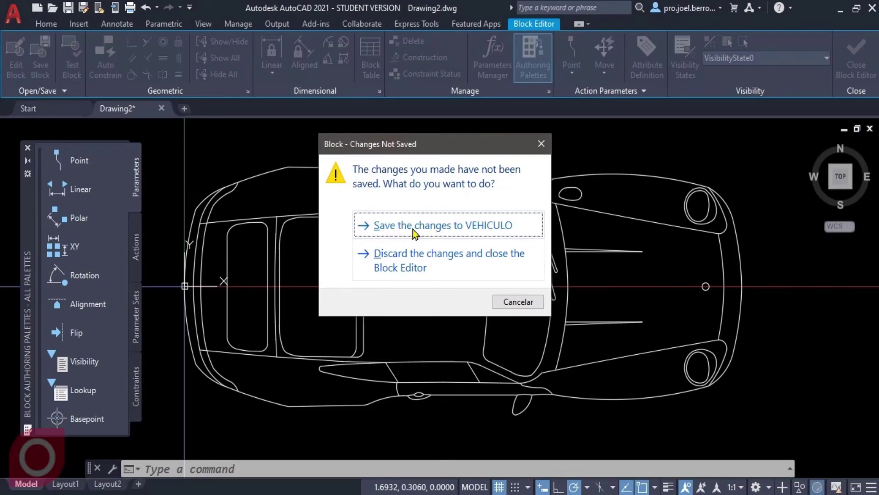
click(432, 225)
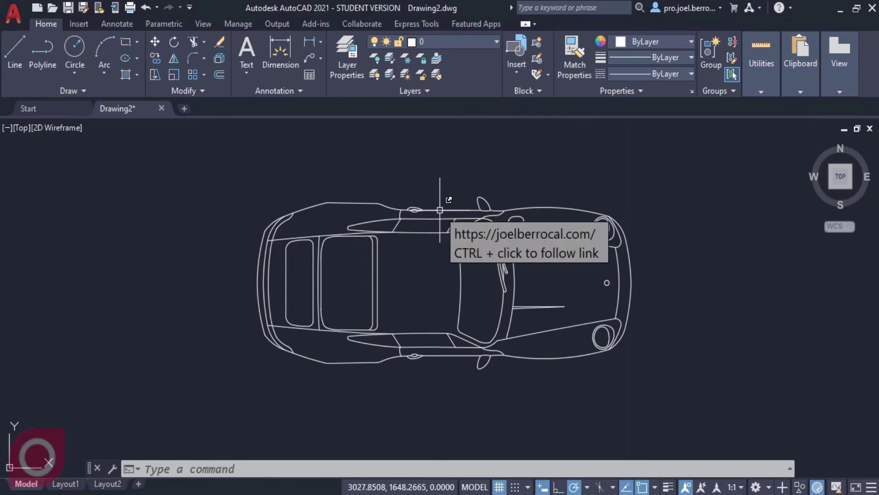
Follow the VEHICULO block's hyperlink to open joelberrocal.com in Chrome.
ctrl+click(439, 210)
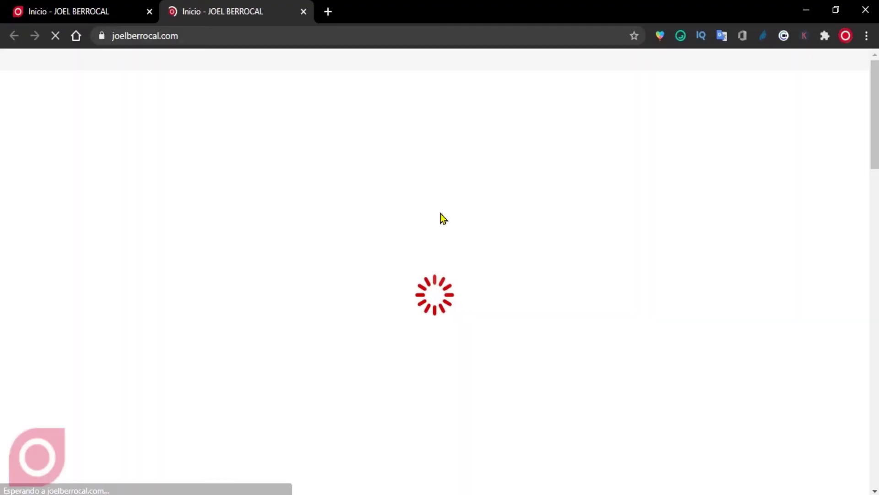